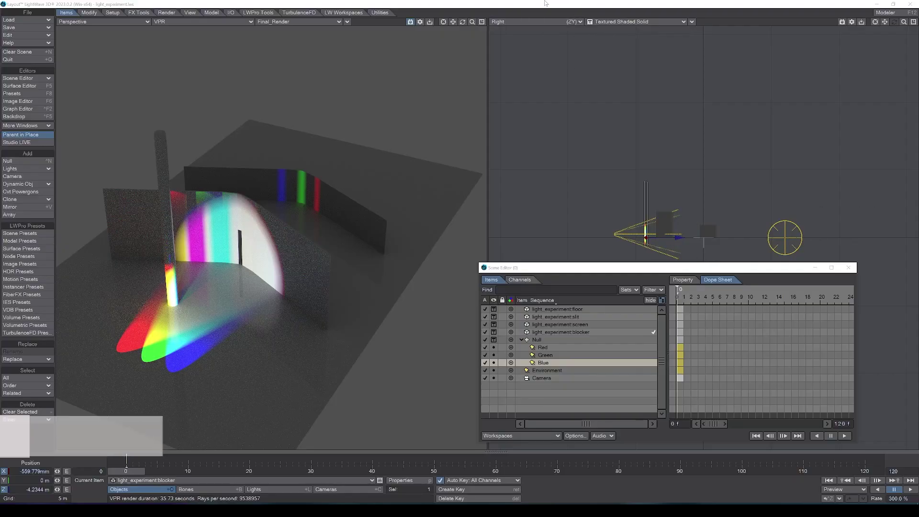
Step: Add a Gradient node to the slit surface and wire its Color into Principled BSDF Color
left_click(544, 5)
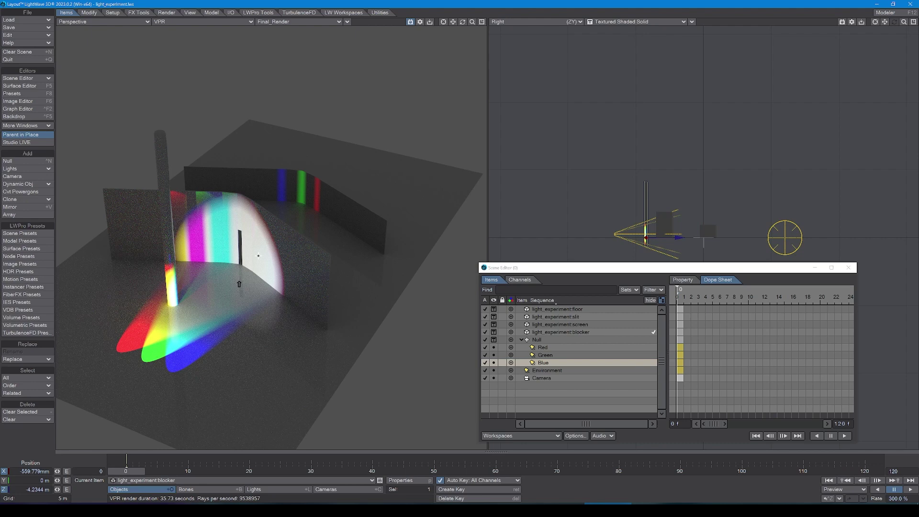
left_click(258, 255, "ctrl+shift")
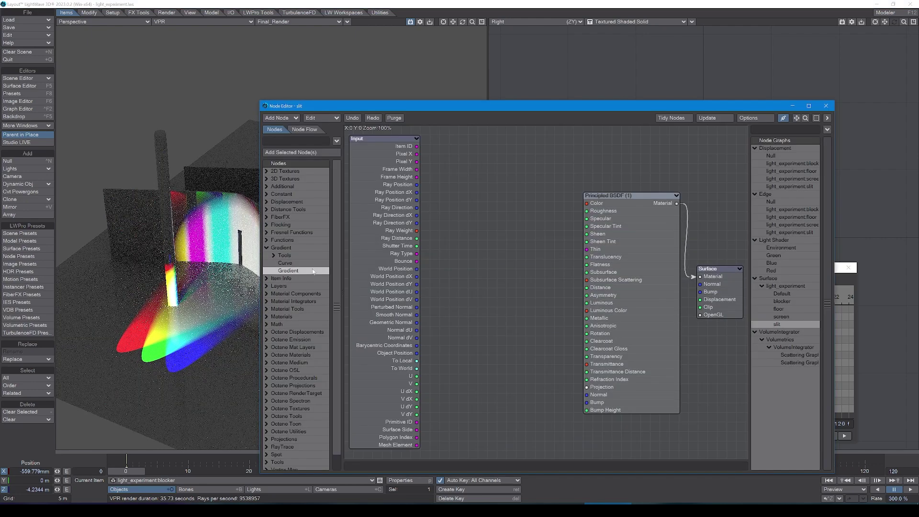
double_click(288, 271)
left_click_drag(548, 303, 586, 203)
mouse_move(522, 267)
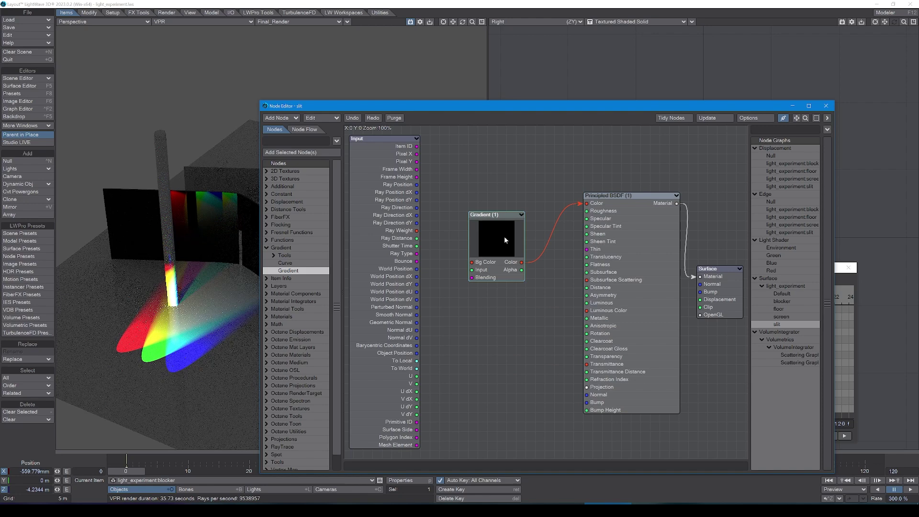
Step: Set the Gradient input to Y Coordinate, add a white key at 0.10035, and use Step smoothing
double_click(504, 240)
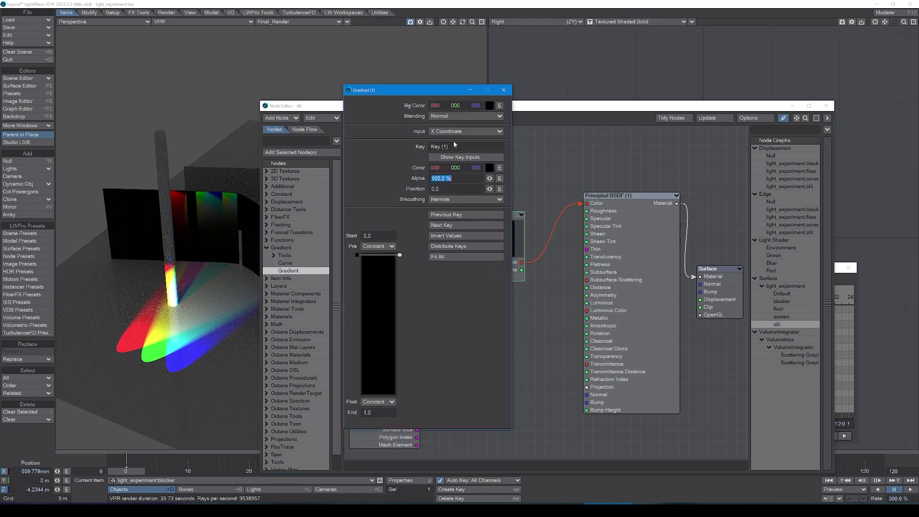
left_click(483, 132)
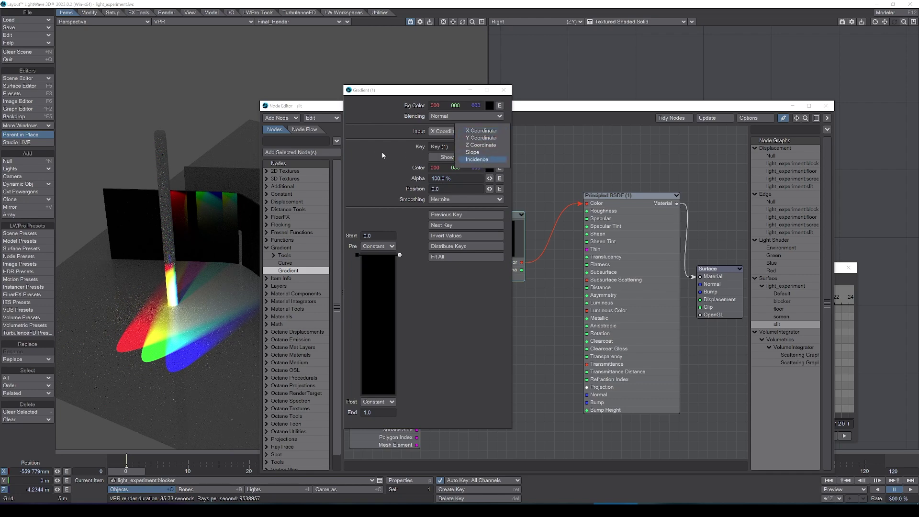
left_click(498, 138)
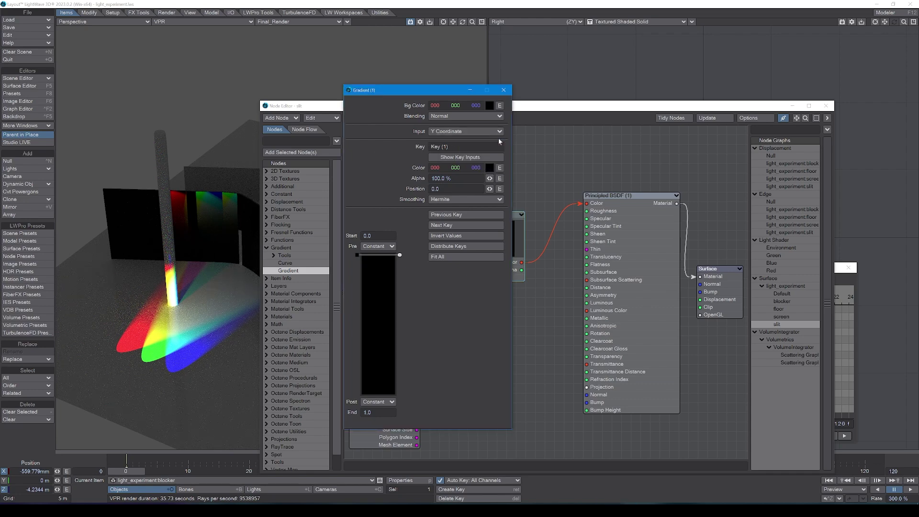
left_click(380, 269)
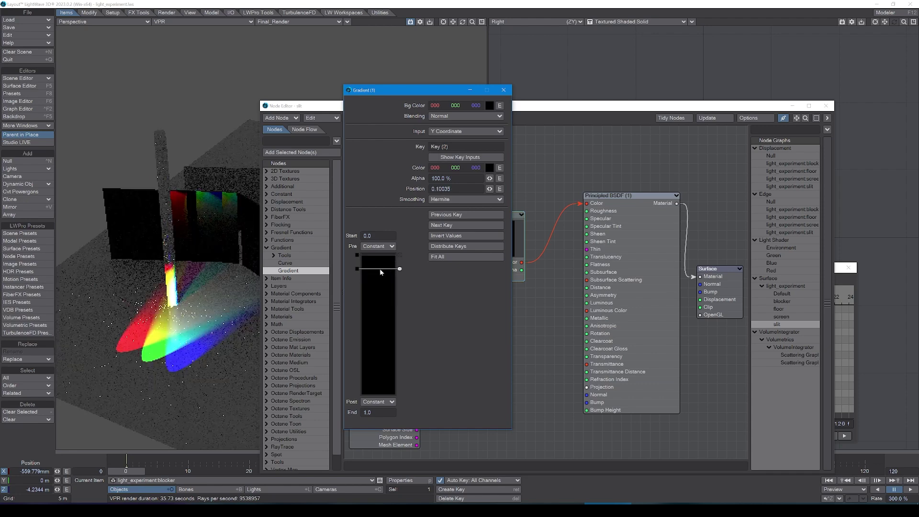
left_click(489, 168)
left_click_drag(489, 168, 522, 239)
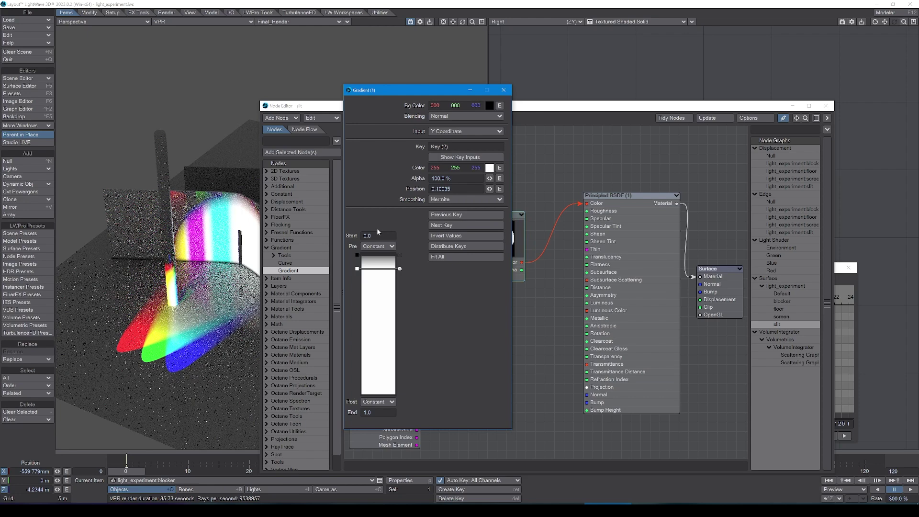
left_click(461, 199)
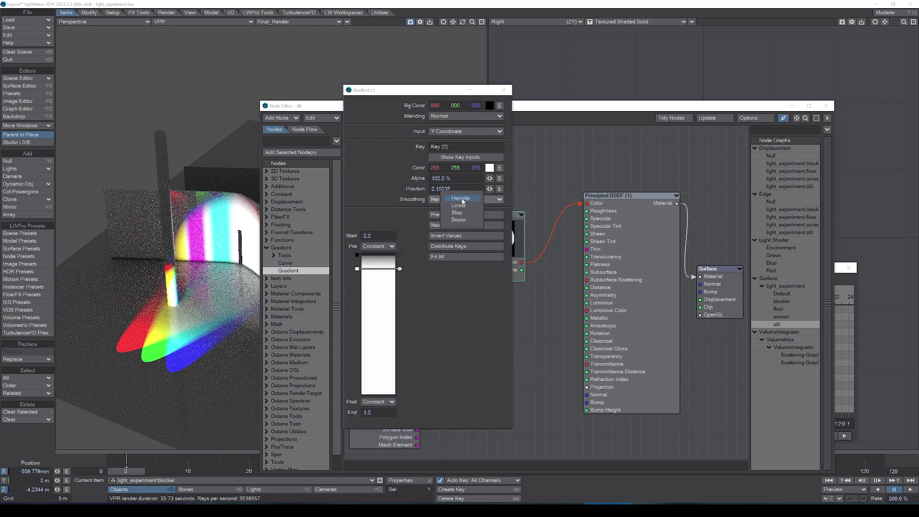
left_click(457, 212)
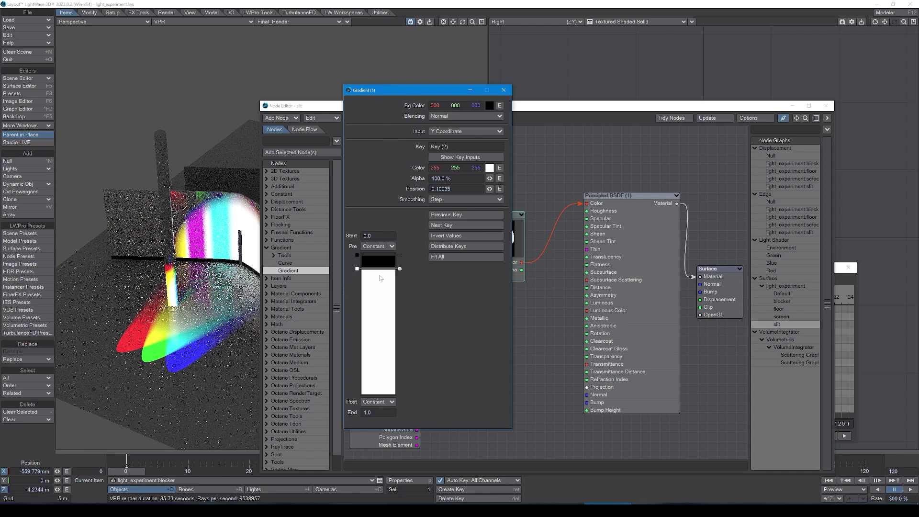
Step: Drag the white gradient key to position 0.39792
left_click_drag(380, 274, 379, 303)
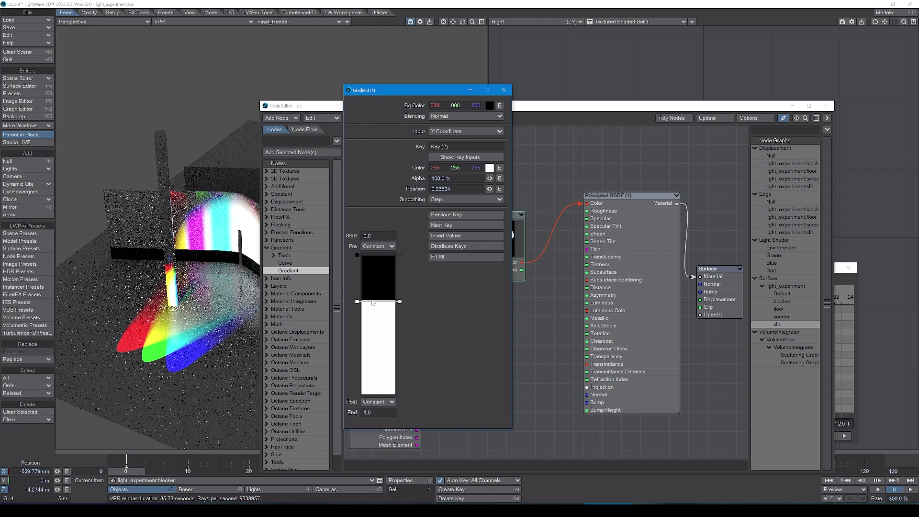
left_click_drag(370, 301, 373, 356)
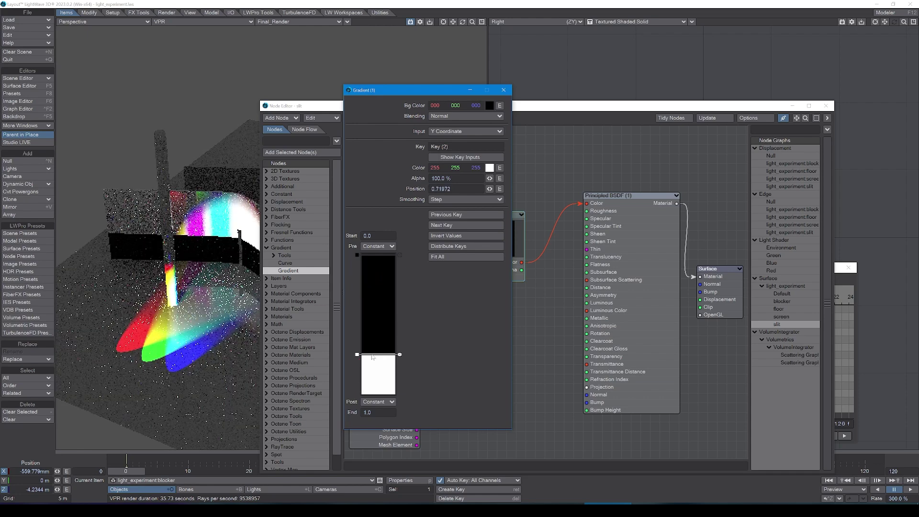
left_click(370, 352)
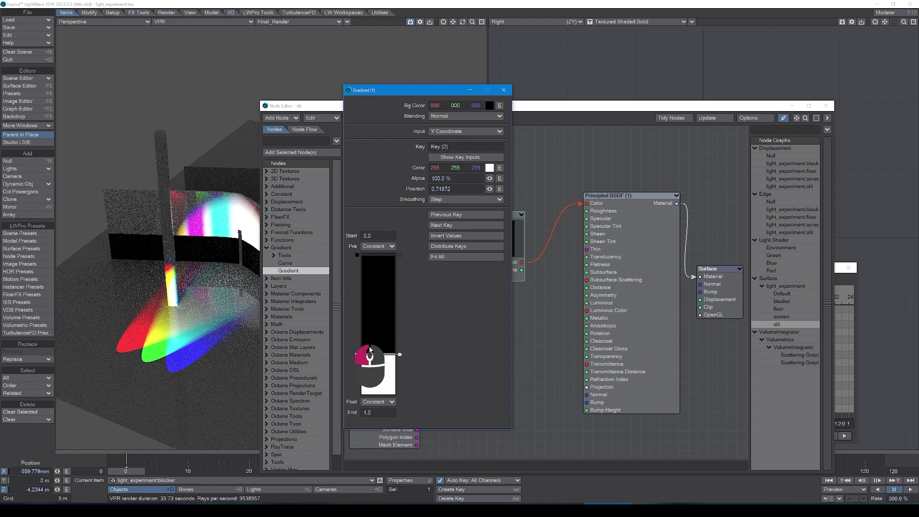
left_click_drag(370, 351, 372, 310)
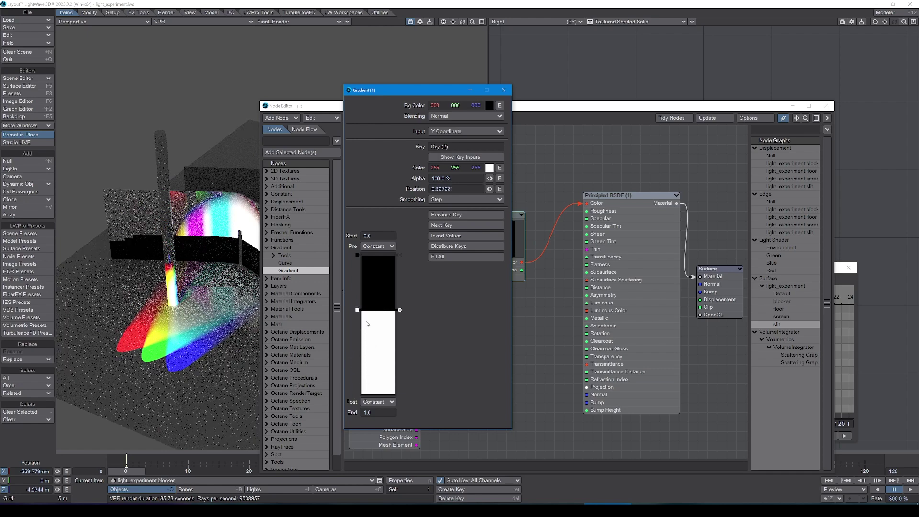
Step: Set the gradient's End value to 5.0
left_click(367, 412)
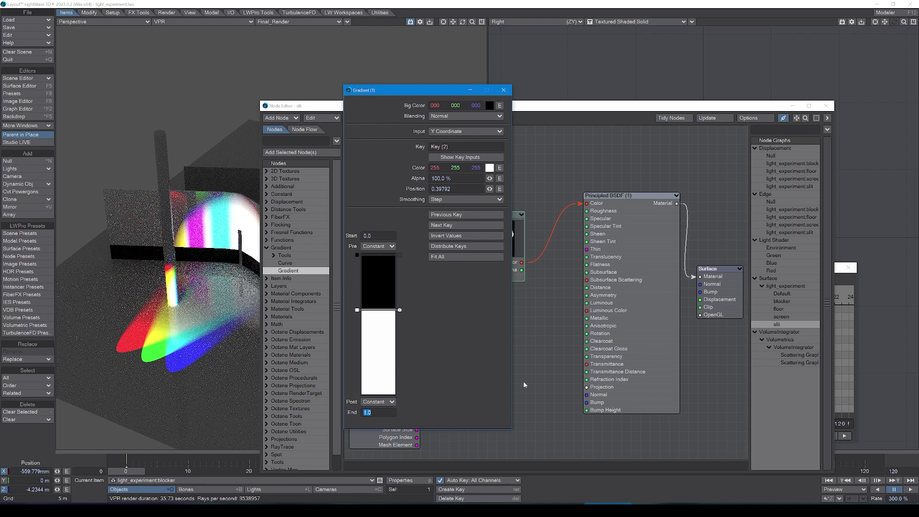
type("5")
key("Return")
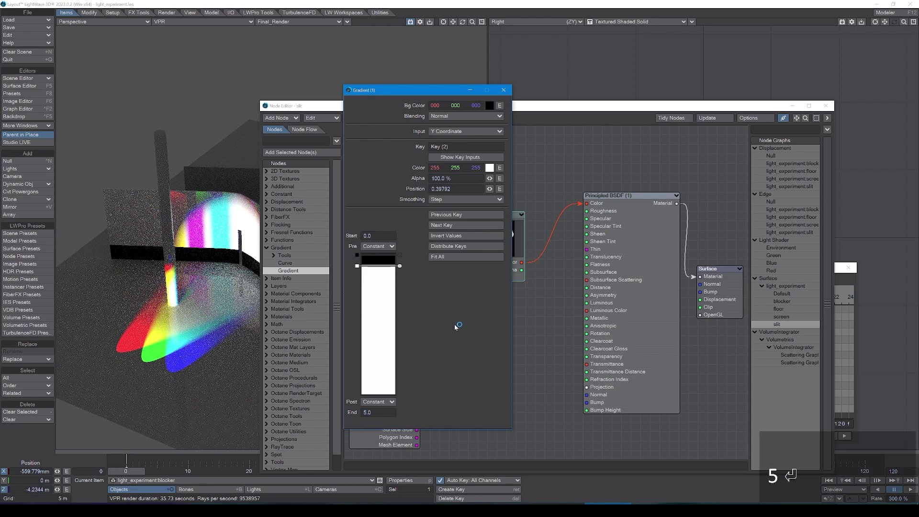
Step: Close the Gradient panel and add an Item Info node found by searching 'item in'
left_click(504, 90)
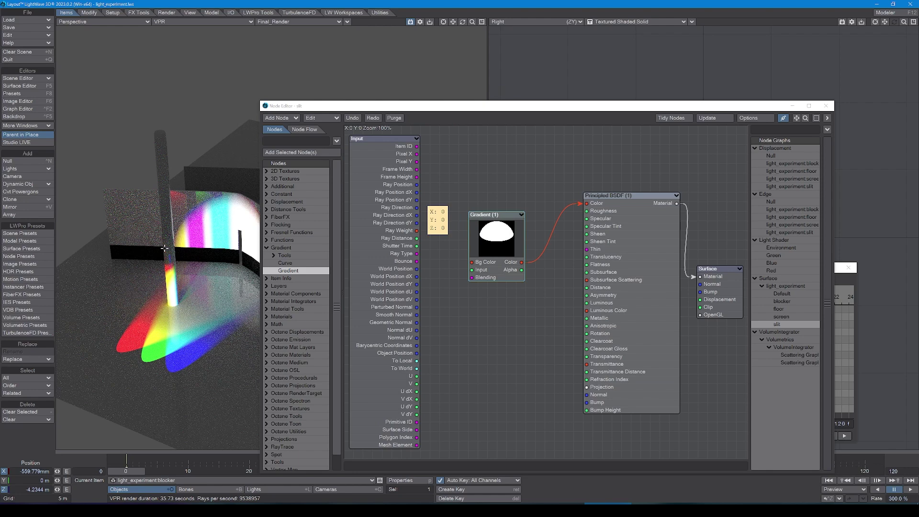
left_click_drag(500, 250, 529, 242)
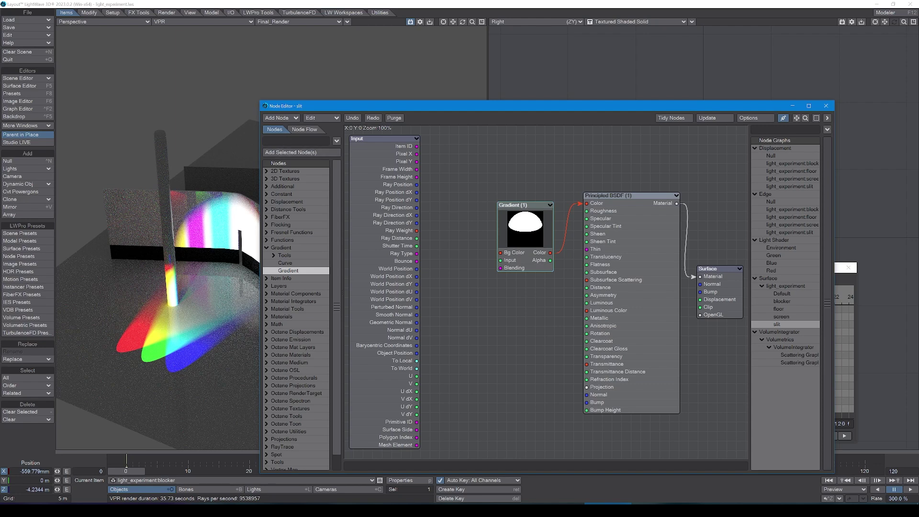
left_click(266, 140)
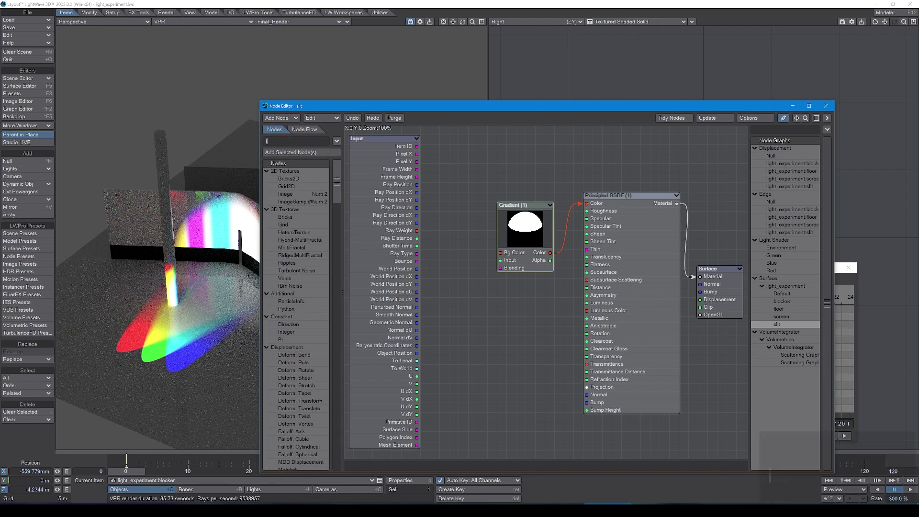
type("item in")
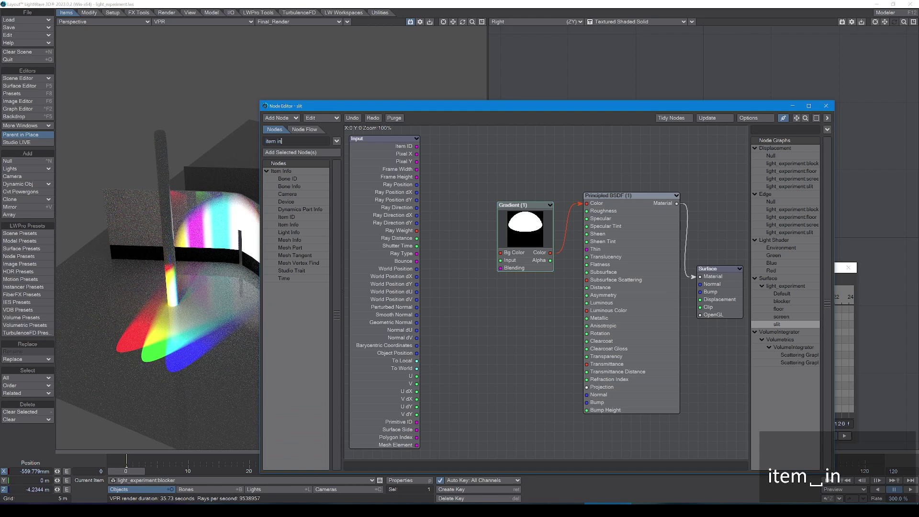
double_click(296, 225)
Step: Set the Item Info node's Item to light_experiment:blocker and place it below-left of the Gradient
double_click(534, 303)
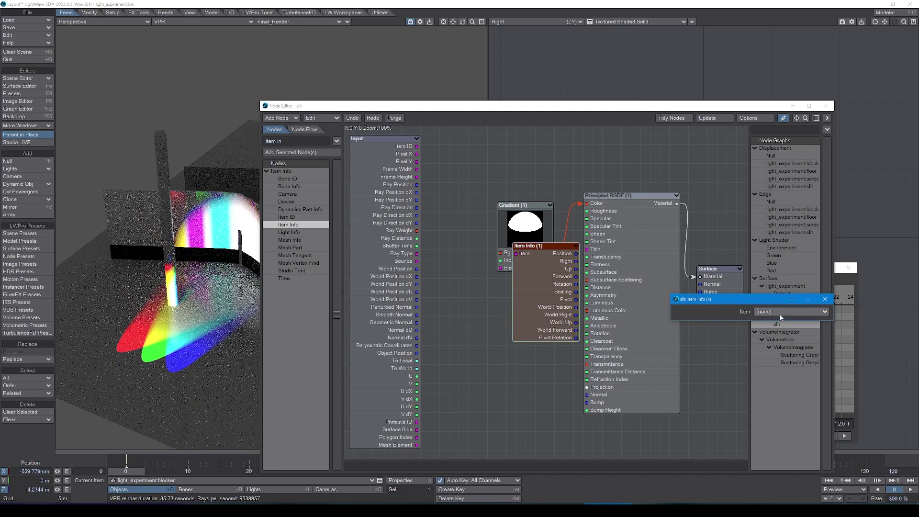
left_click(779, 314)
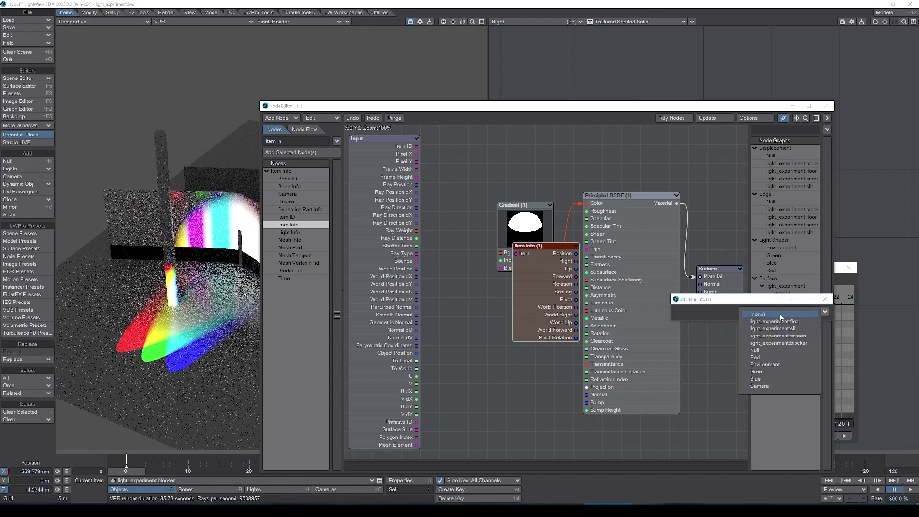
left_click(778, 342)
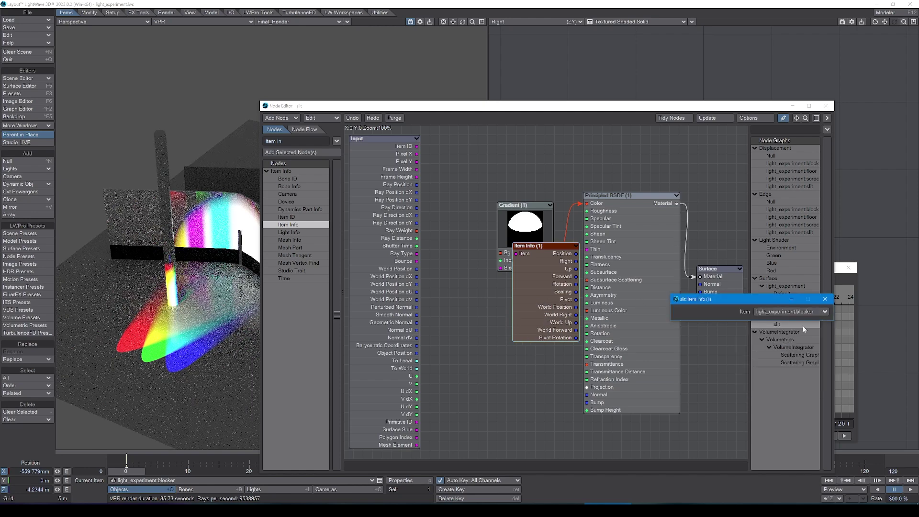
left_click(824, 299)
left_click(530, 280)
left_click_drag(530, 280, 464, 315)
Step: Add a Math > Vector > Length node and feed it the Item Info World Position
left_click_drag(516, 257, 535, 248)
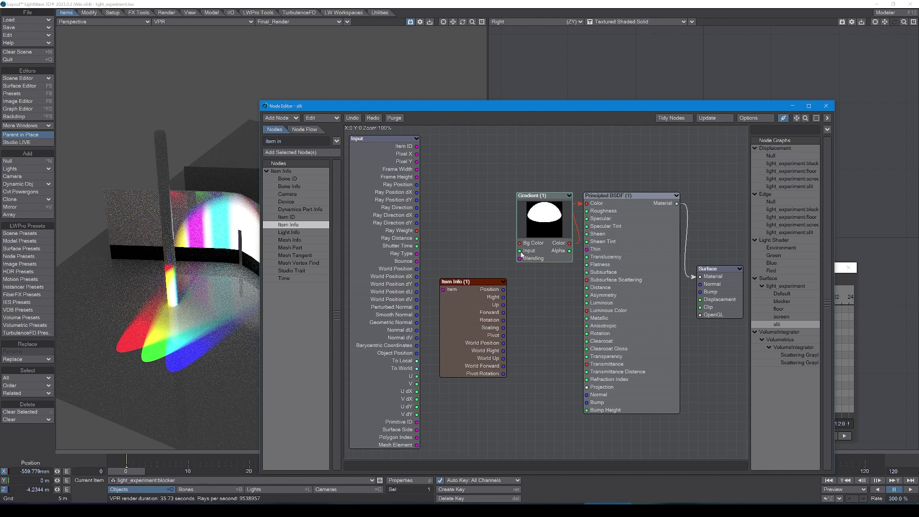
left_click_drag(477, 362, 466, 332)
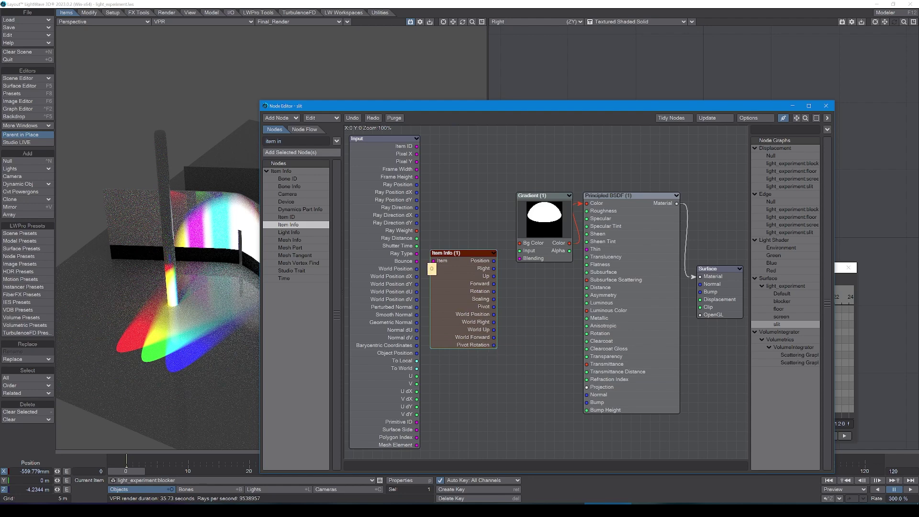
key("Tab")
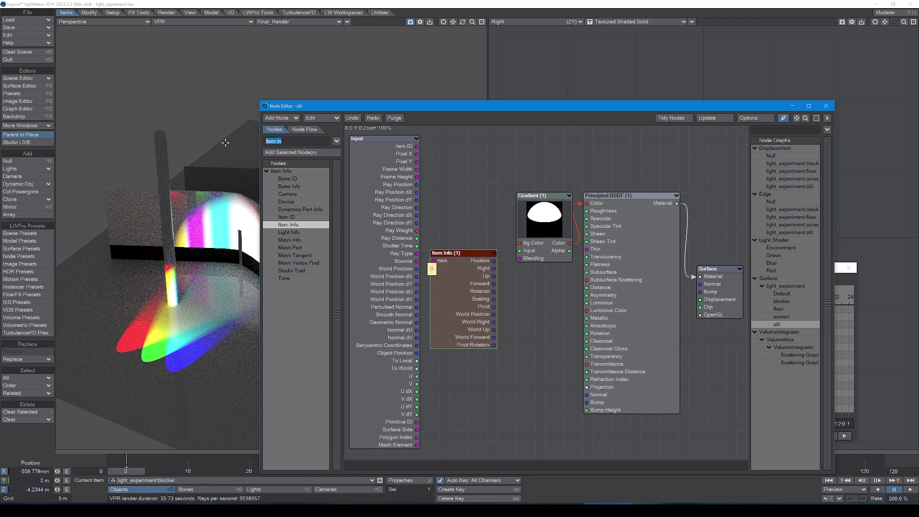
type("len")
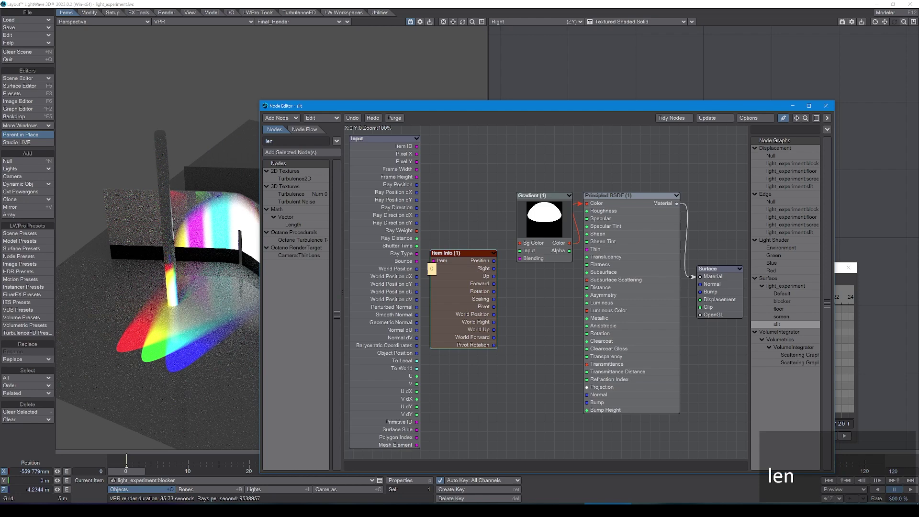
type("g")
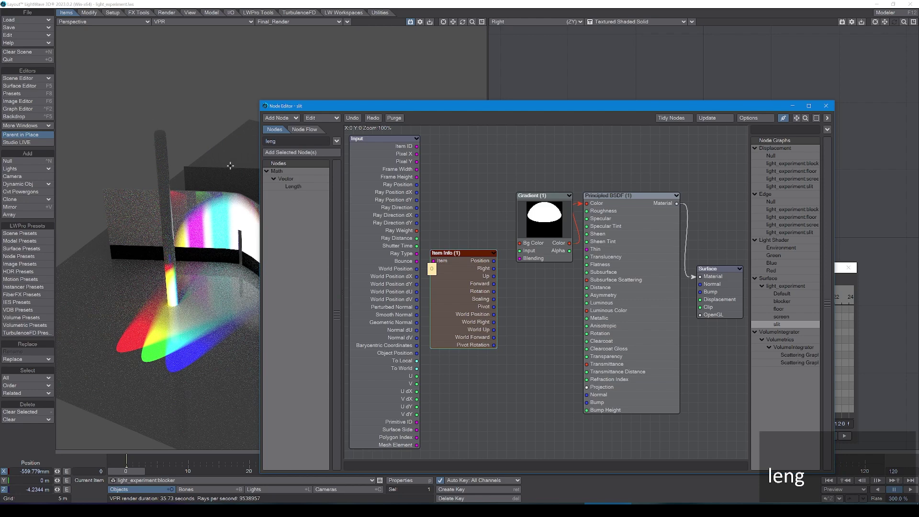
double_click(293, 187)
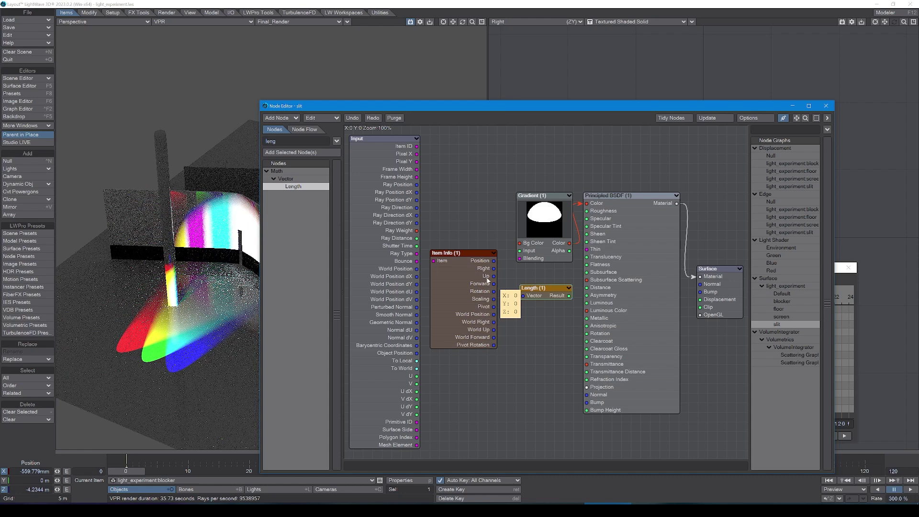
left_click_drag(493, 315, 523, 296)
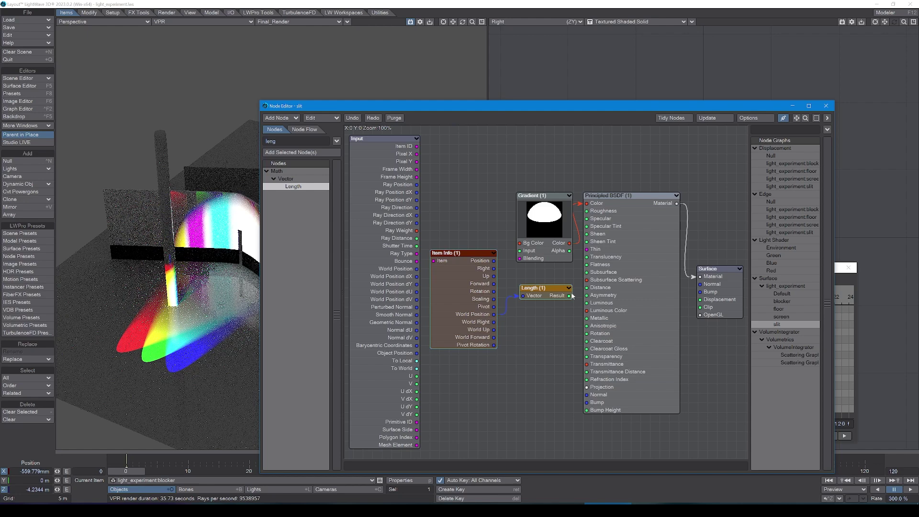
mouse_move(567, 299)
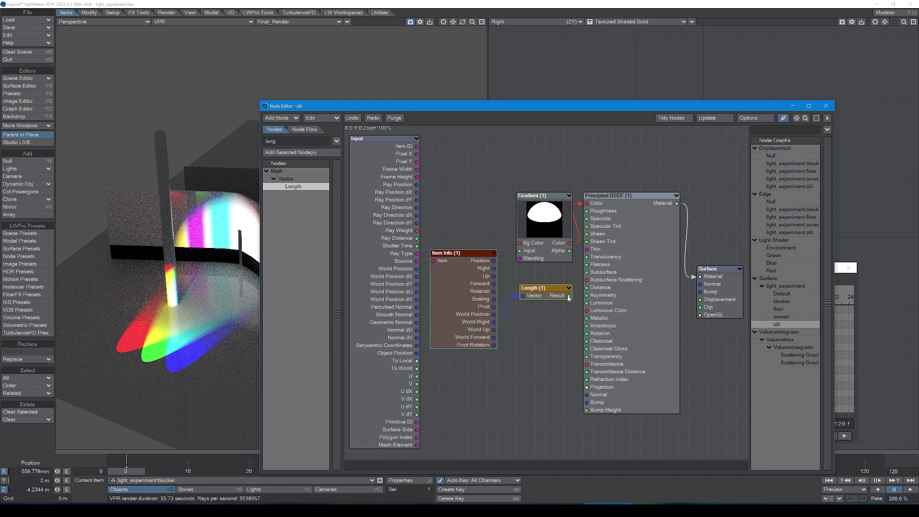
Step: Wire Length Result into Gradient Input, move the white key to 4.58478, and reposition the blocker
left_click(568, 298)
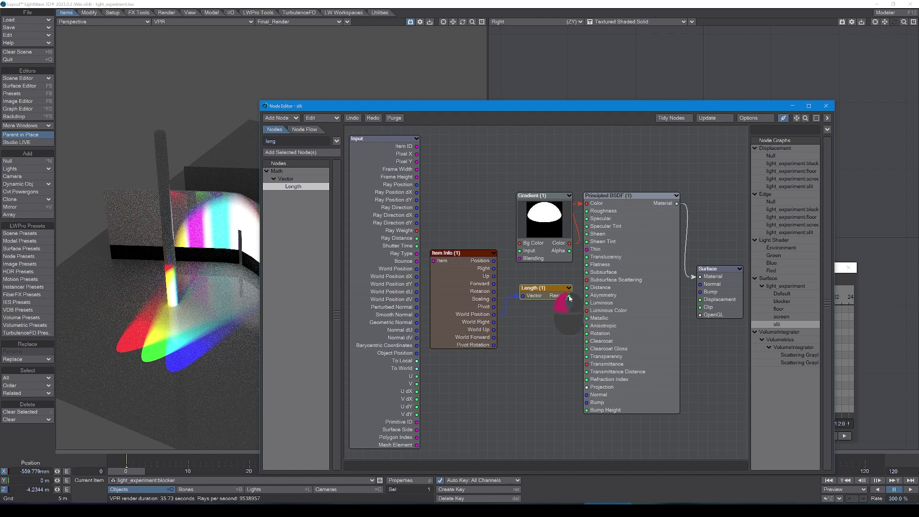
left_click_drag(569, 298, 536, 248)
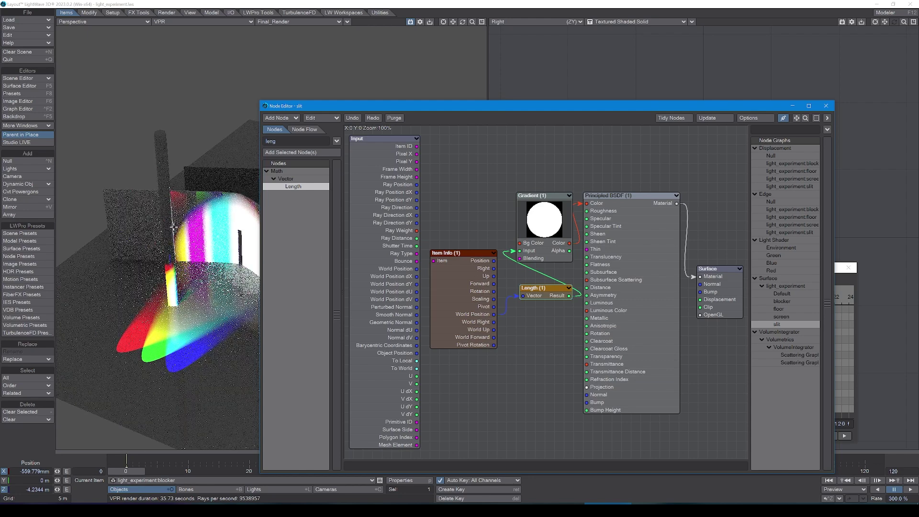
double_click(561, 226)
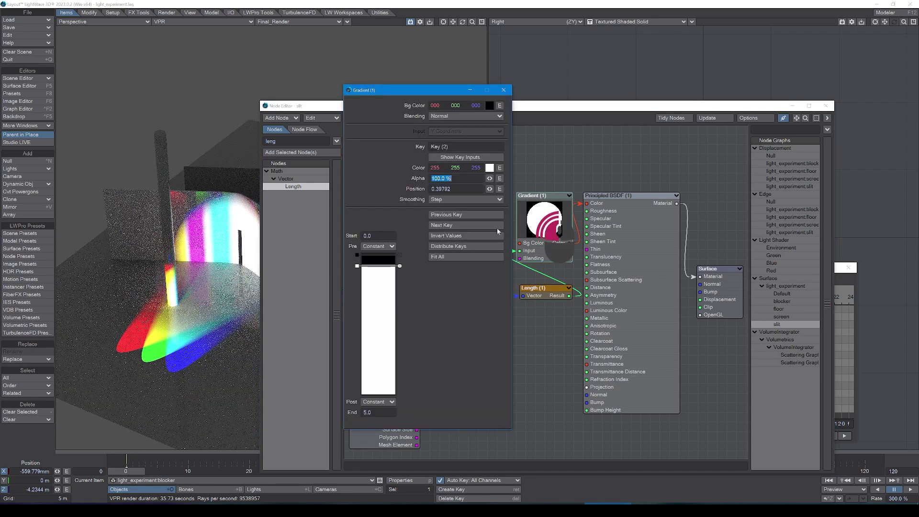
mouse_move(376, 269)
left_mouse_down()
mouse_move(382, 341)
mouse_move(375, 386)
left_mouse_up()
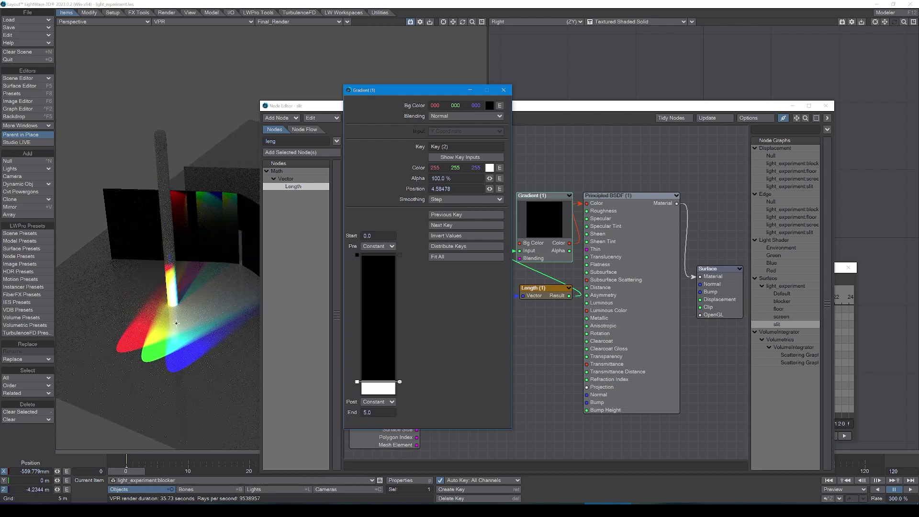
left_click_drag(181, 317, 152, 339)
left_click_drag(139, 337, 57, 416)
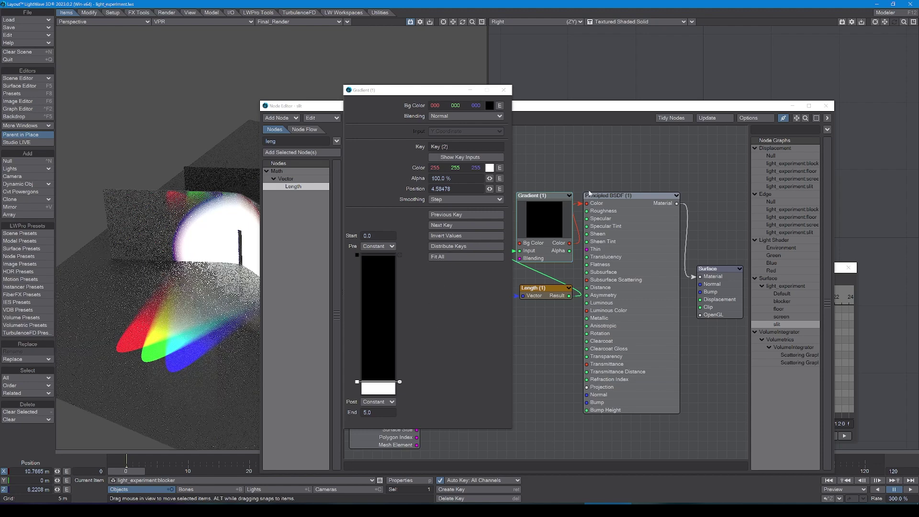
Step: Move the blocker to X −709.516 mm, Z 3.263 m in the Right and Top views
left_click(825, 105)
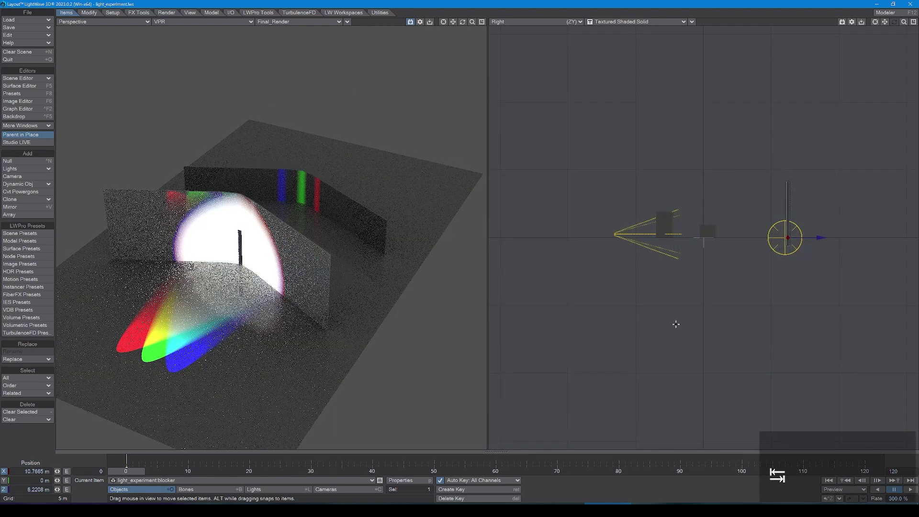
mouse_move(742, 331)
left_mouse_down()
mouse_move(625, 296)
mouse_move(756, 332)
left_mouse_up()
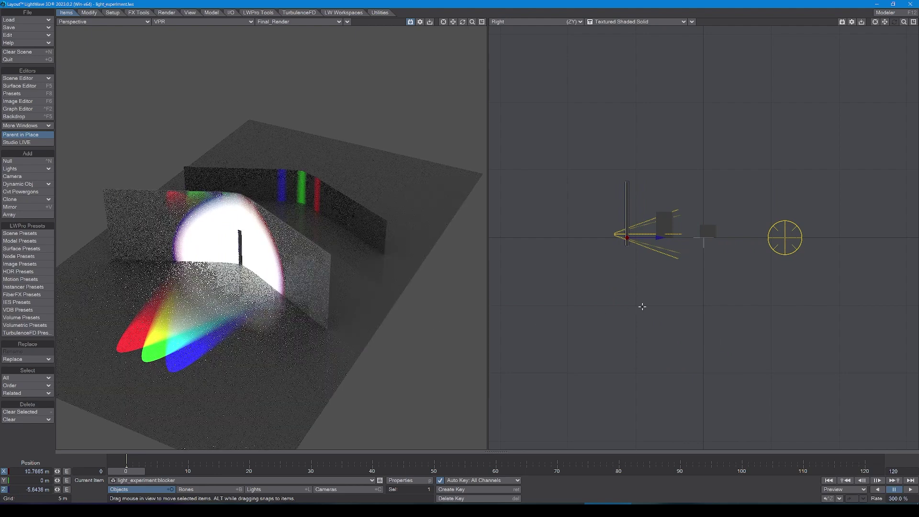
key("2")
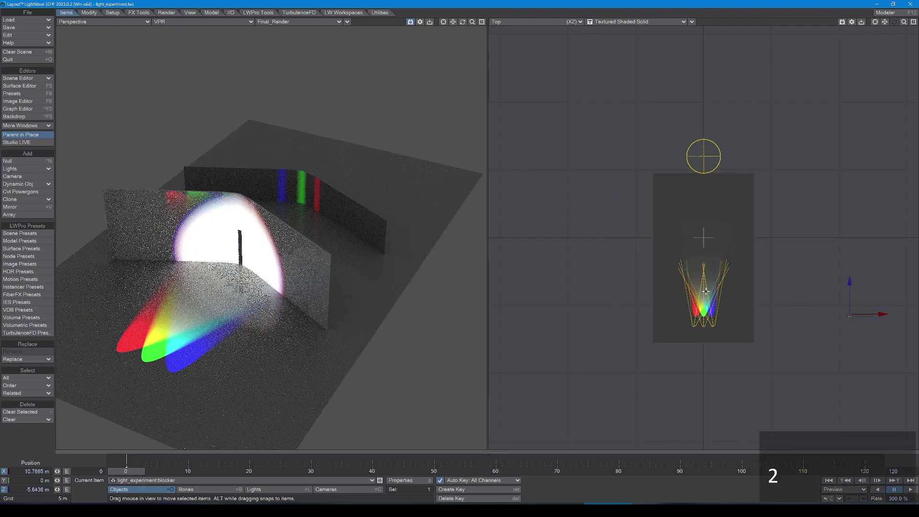
left_click_drag(814, 335, 804, 373)
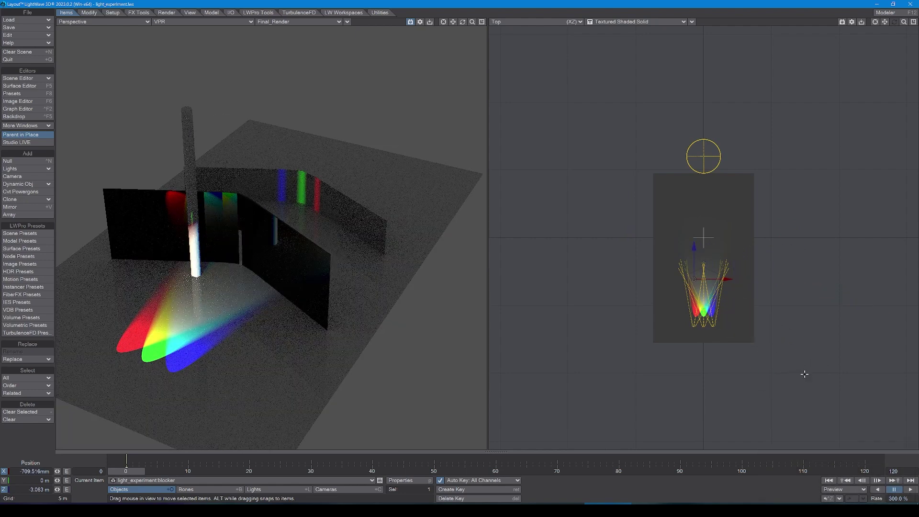
key("Tab")
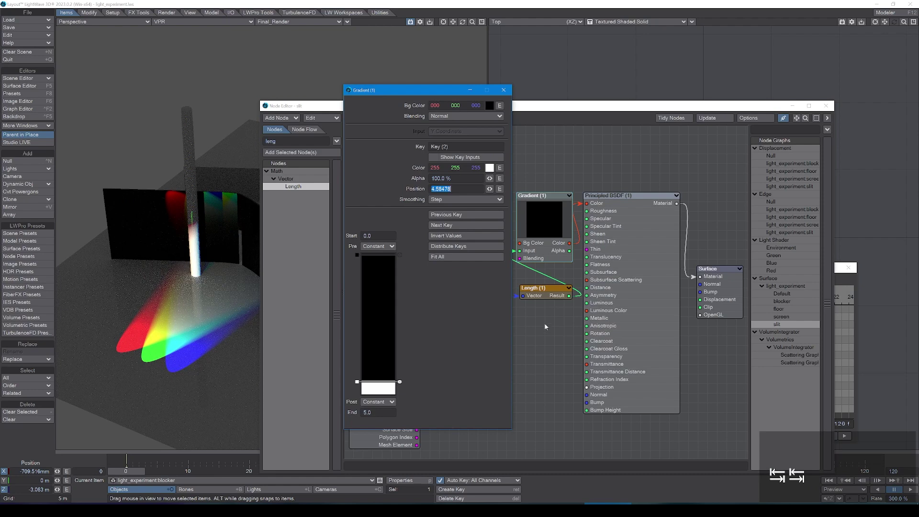
left_click(541, 7)
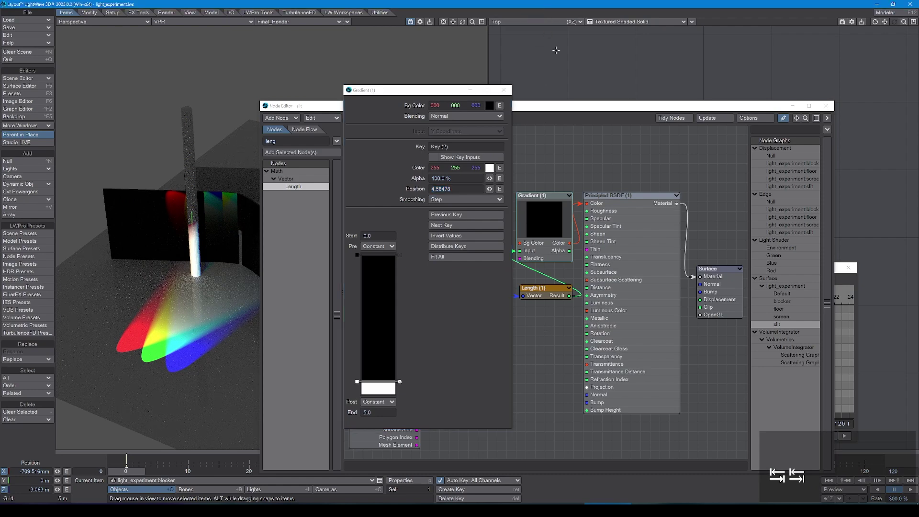
key("Tab")
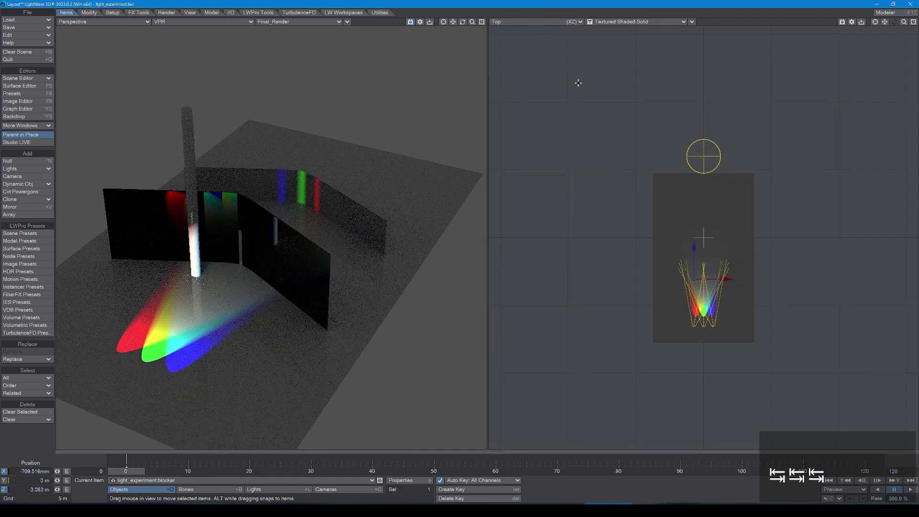
Step: Set the gradient's white key to 3.87543 and move the blocker along Z to -4.4877 m
key("Tab")
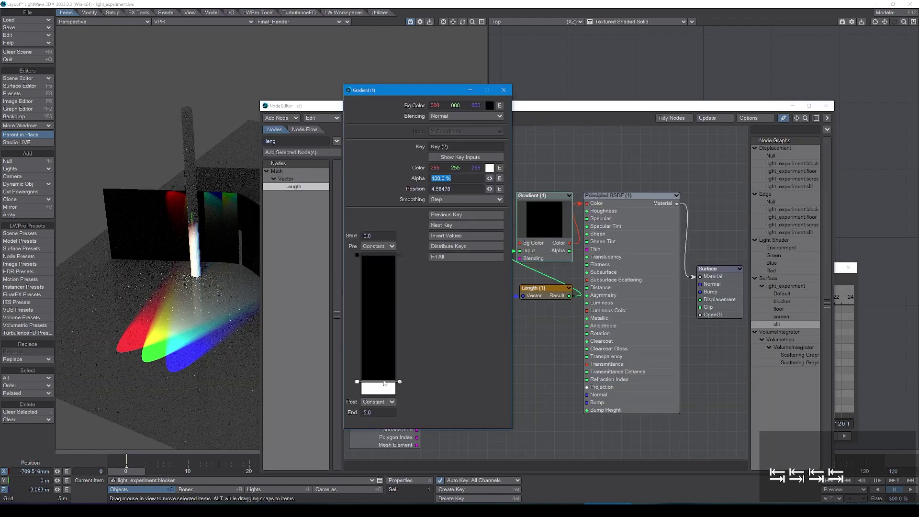
left_click_drag(384, 382, 387, 329)
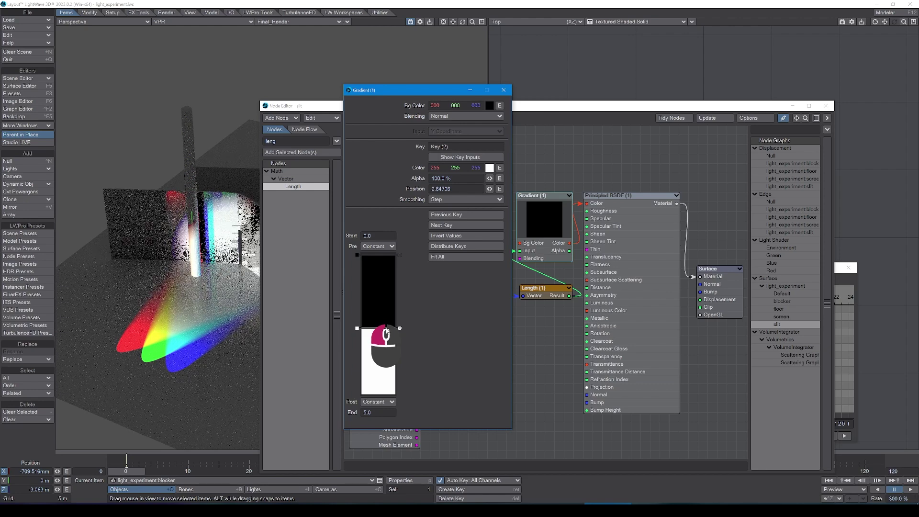
left_click_drag(387, 329, 383, 363)
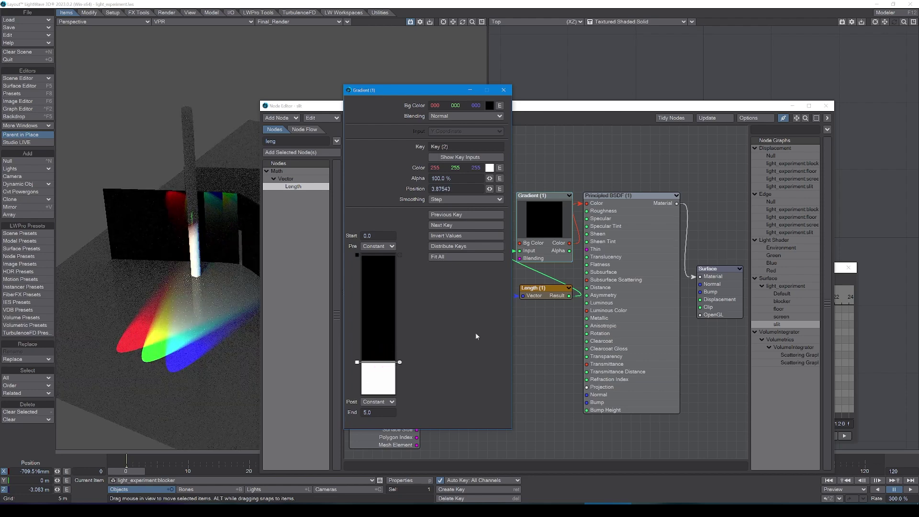
left_click_drag(195, 271, 196, 277)
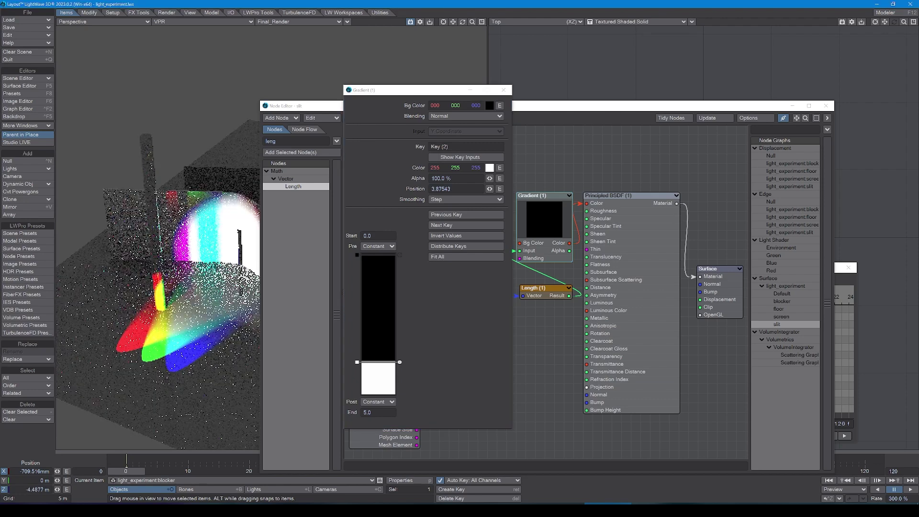